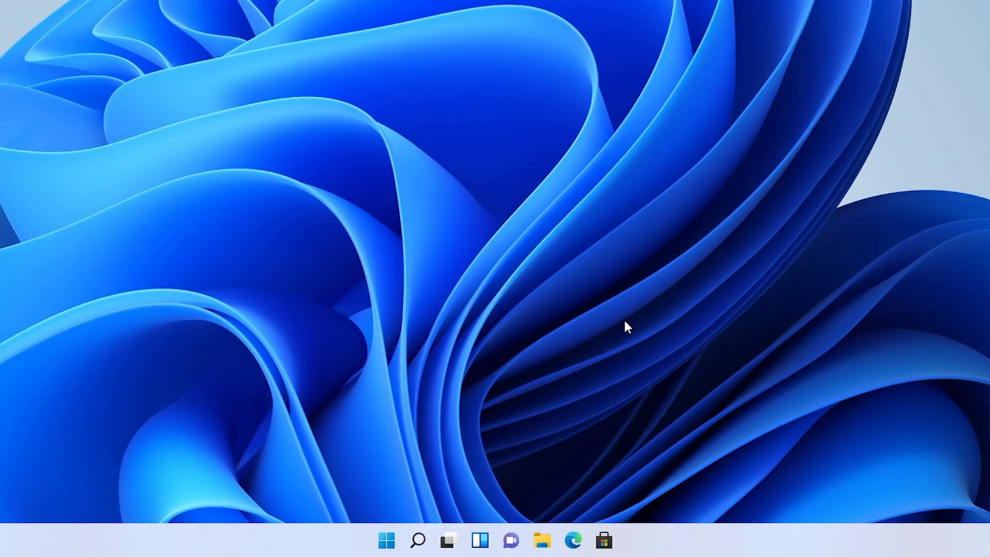
- Reach the Windows 11 Recovery page offering Reset this PC, then bring up the Windows 10 Start menu
{"action": "left_click", "coordinate": [386, 541]}
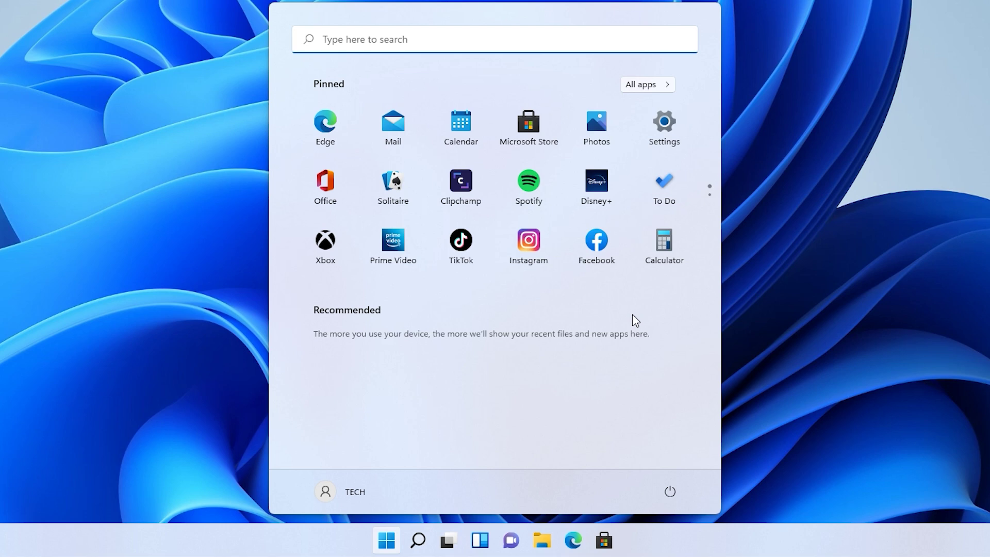
{"action": "left_click", "coordinate": [685, 155]}
{"action": "scroll", "coordinate": [710, 272], "scroll_direction": "down", "scroll_amount": 1}
{"action": "scroll", "coordinate": [710, 272], "scroll_direction": "down", "scroll_amount": 3}
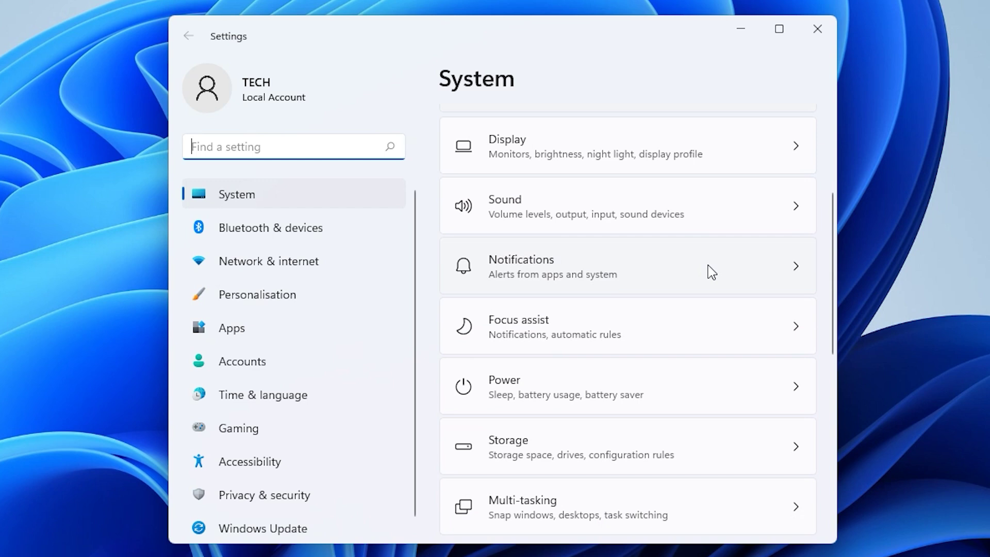
{"action": "scroll", "coordinate": [707, 270], "scroll_direction": "down", "scroll_amount": 3}
{"action": "scroll", "coordinate": [707, 270], "scroll_direction": "down", "scroll_amount": 3}
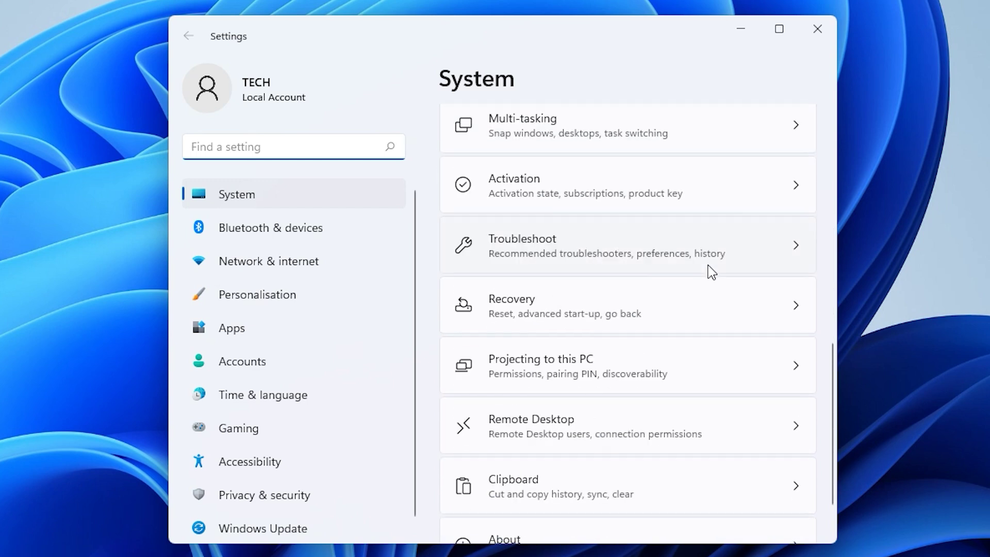
{"action": "left_click", "coordinate": [661, 305]}
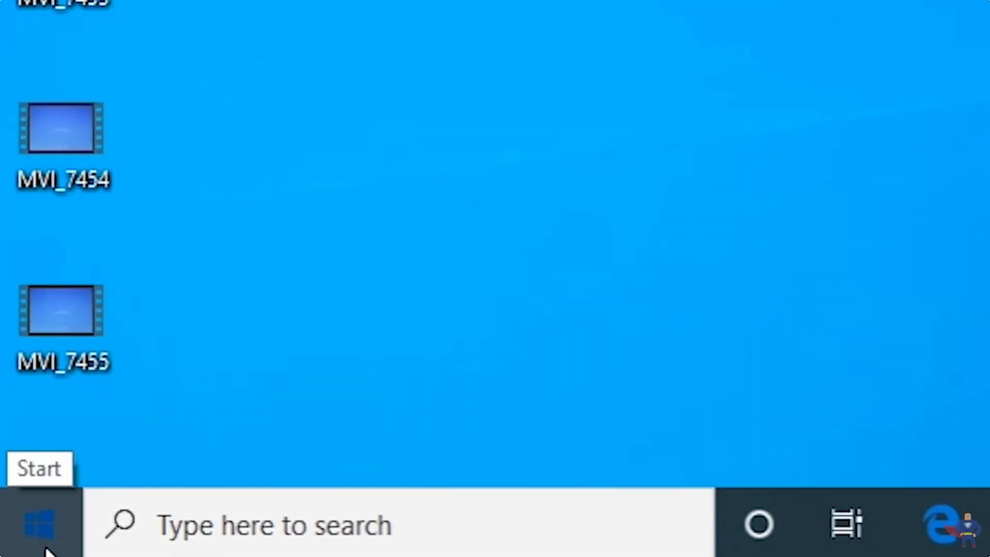
{"action": "left_click", "coordinate": [41, 526]}
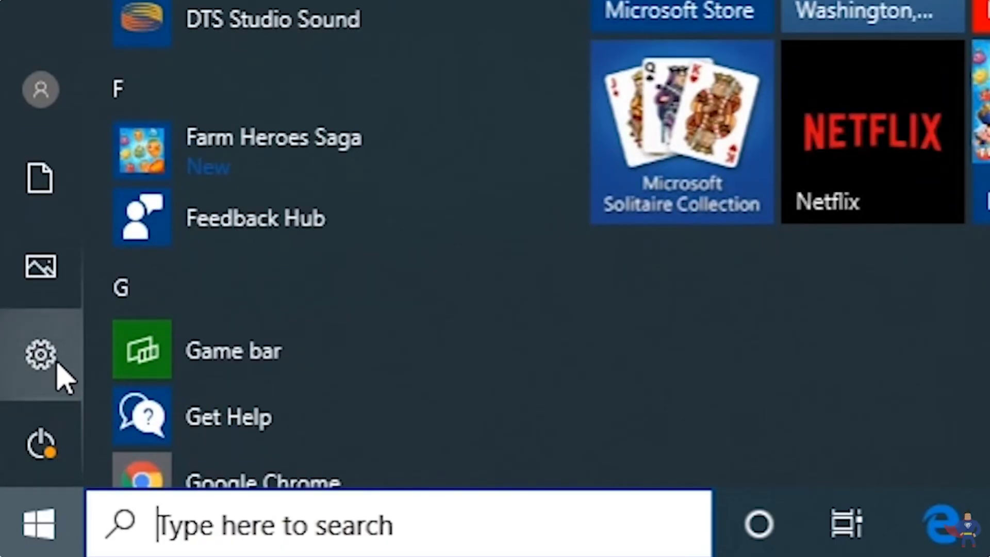
- From Update & Security > Recovery, start Reset this PC and choose Remove everything
{"action": "left_click", "coordinate": [58, 371]}
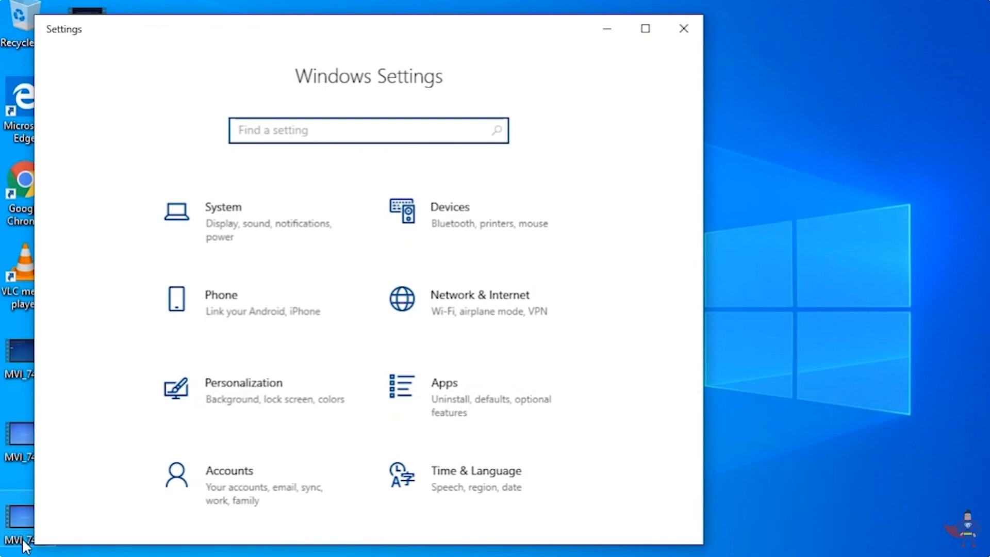
{"action": "scroll", "coordinate": [541, 483], "scroll_direction": "down", "scroll_amount": 3}
{"action": "left_click", "coordinate": [542, 484]}
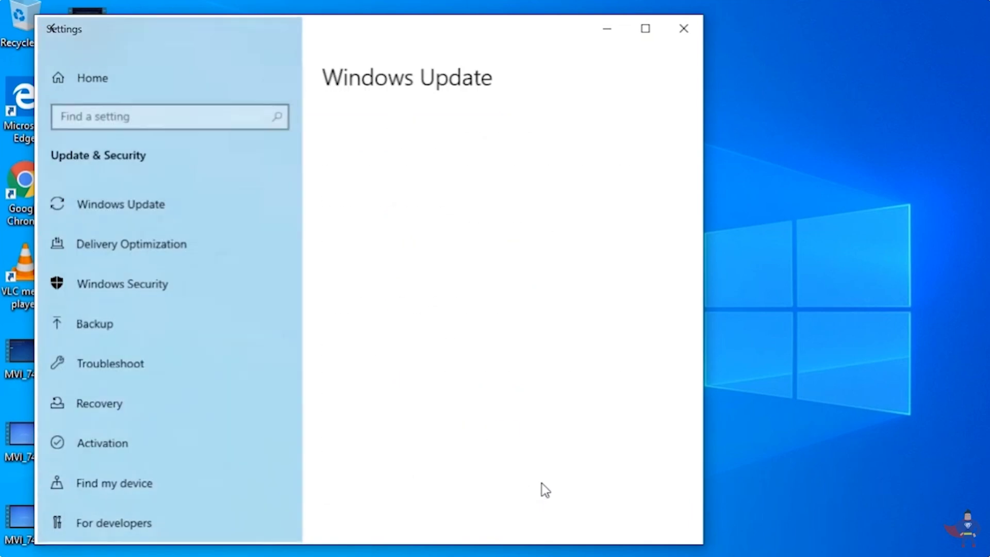
{"action": "left_click", "coordinate": [247, 420]}
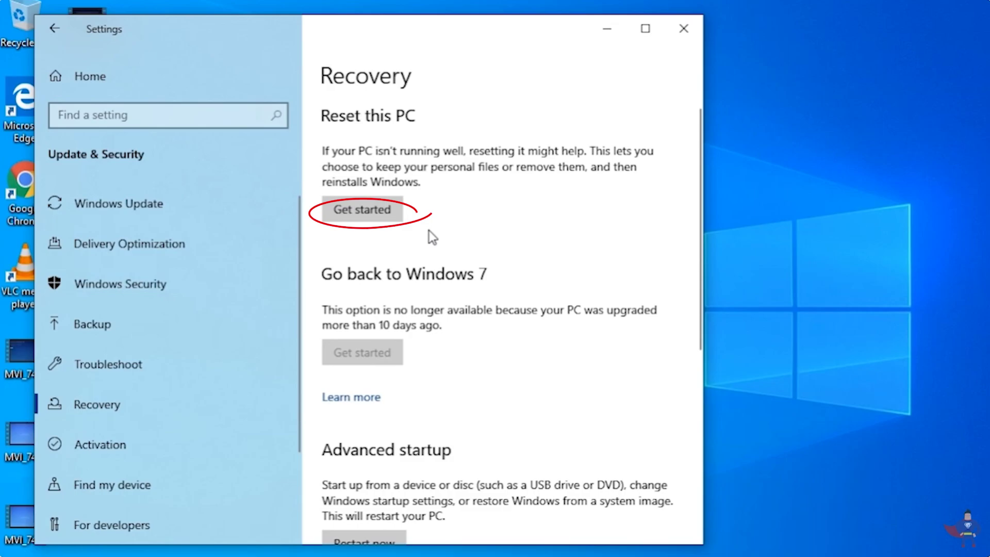
{"action": "left_click", "coordinate": [401, 219]}
{"action": "left_click", "coordinate": [561, 275]}
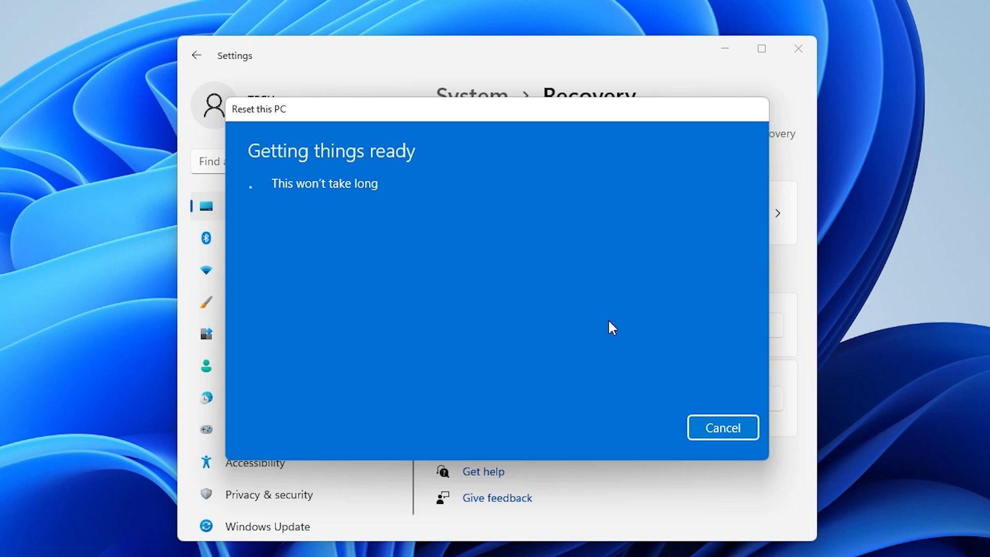
- Choose Local reinstall and accept the default additional reset settings
{"action": "left_click", "coordinate": [607, 265]}
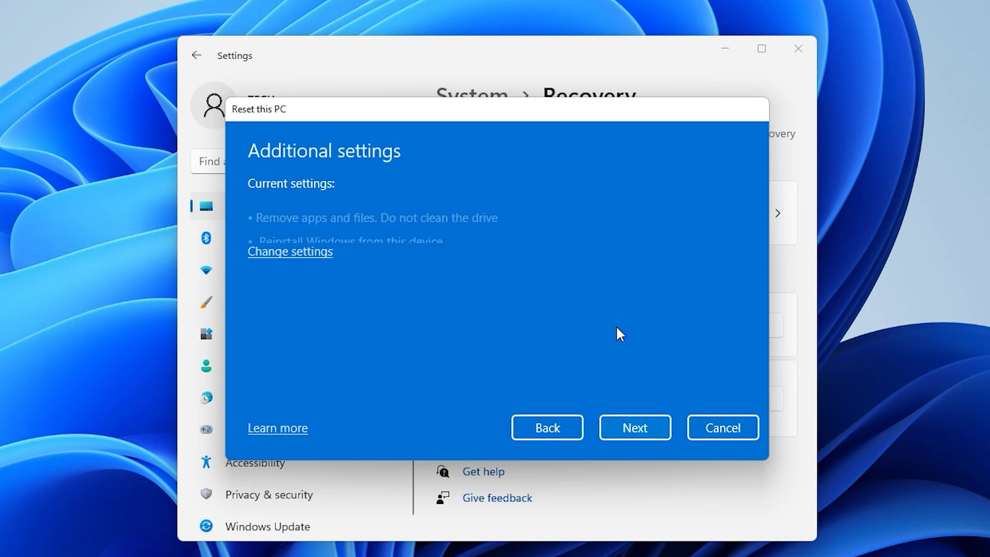
{"action": "left_click", "coordinate": [636, 427]}
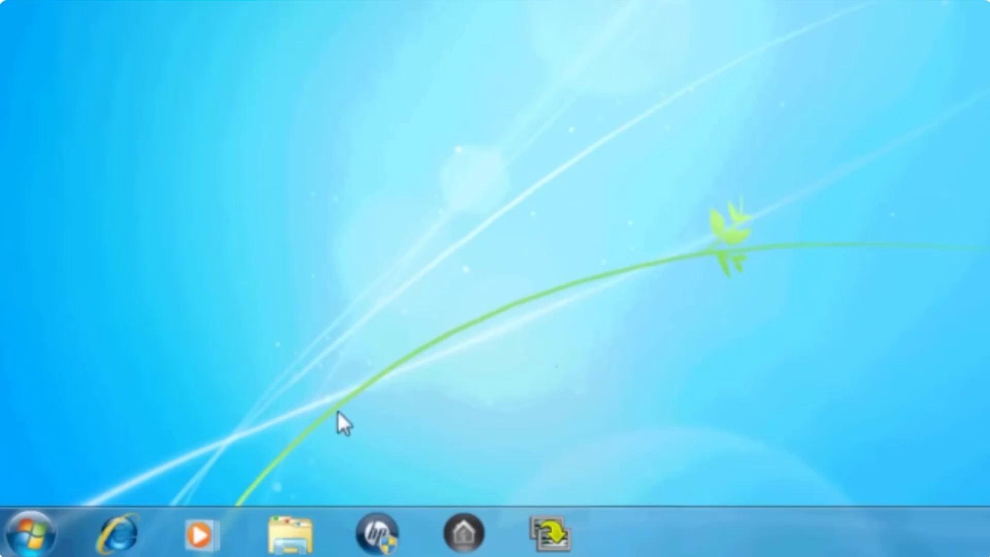
- Launch Recovery Manager from the Start menu's All Programs > Recovery Manager folder
{"action": "left_click", "coordinate": [30, 532]}
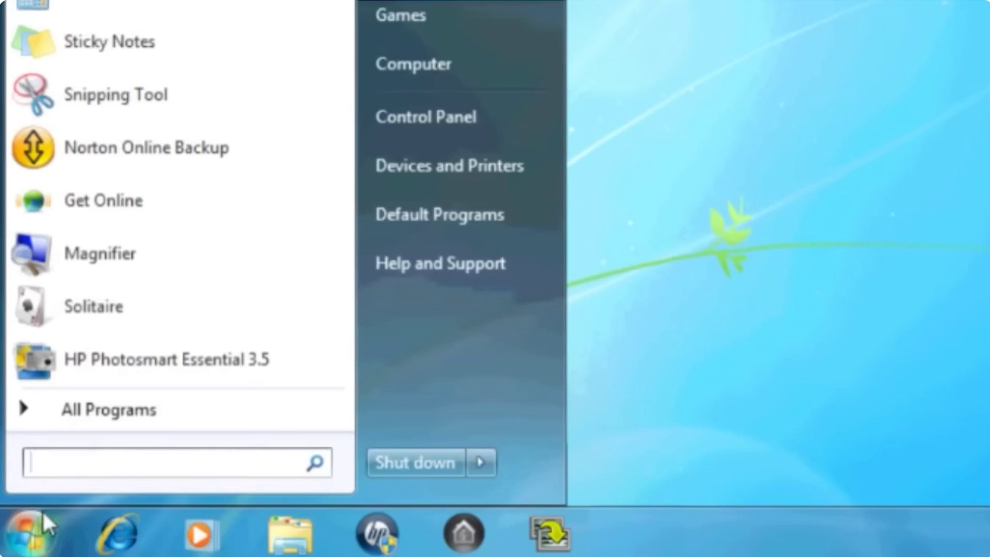
{"action": "left_click", "coordinate": [93, 411]}
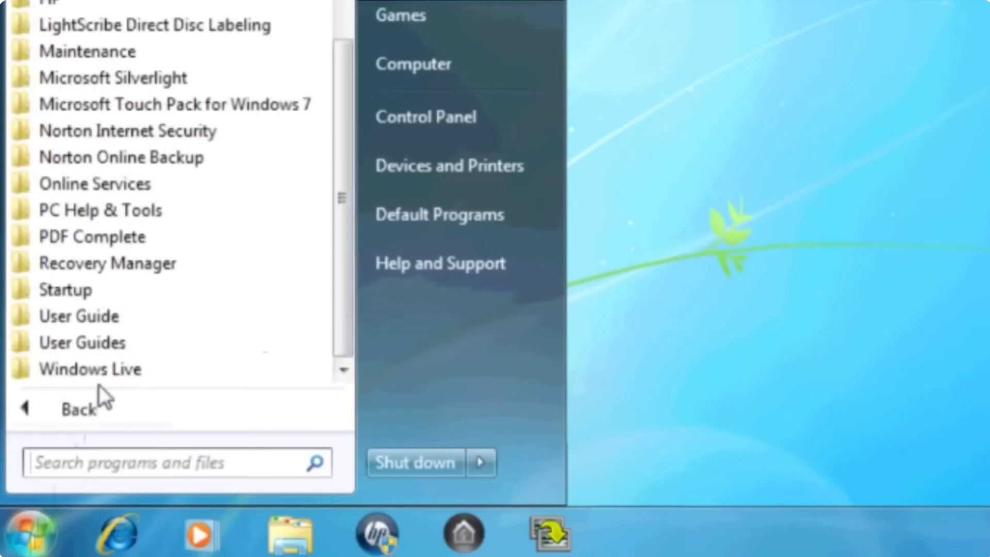
{"action": "left_click", "coordinate": [92, 267]}
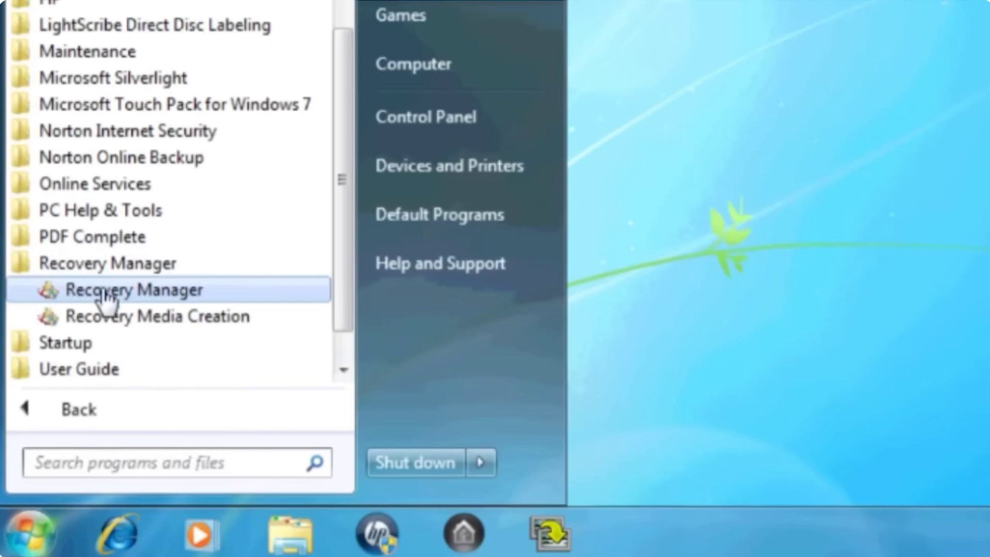
{"action": "left_click", "coordinate": [103, 289]}
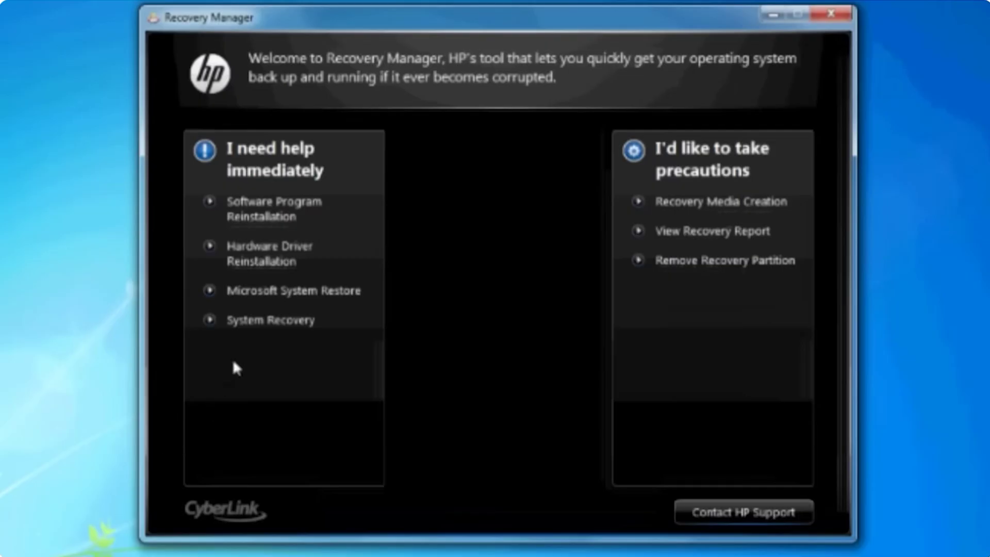
- Choose System Recovery and select Yes to restore the computer to factory condition
{"action": "left_click", "coordinate": [252, 325]}
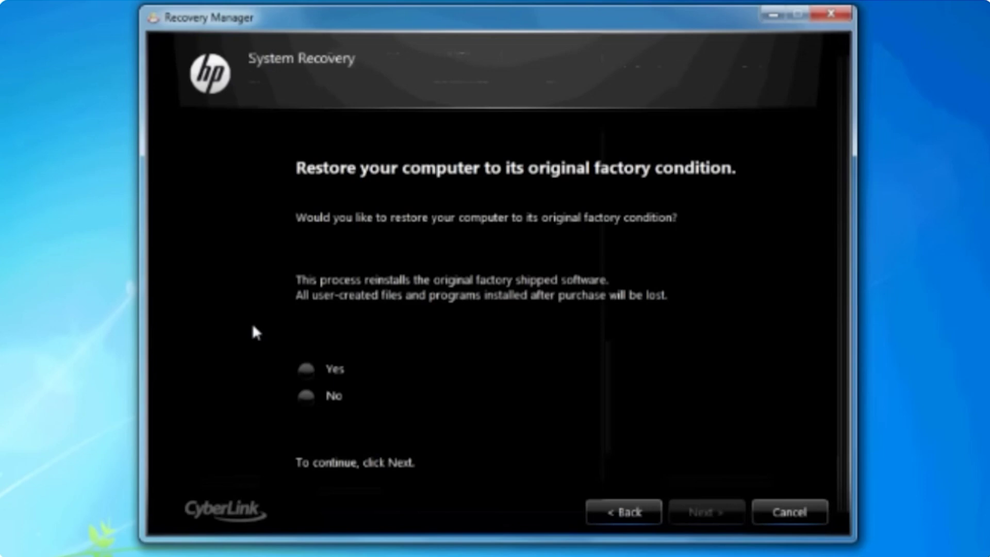
{"action": "left_click", "coordinate": [305, 370]}
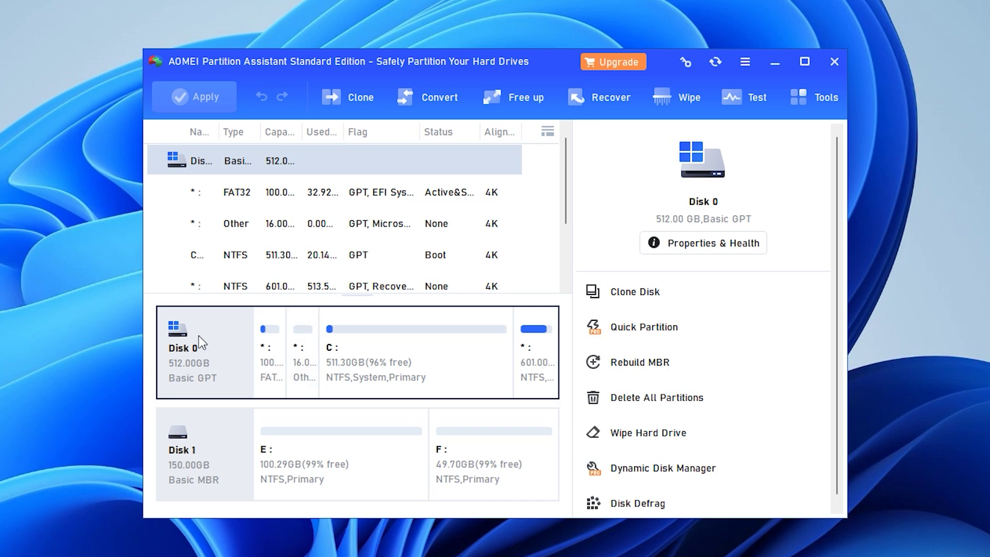
- Choose Wipe Hard Drive for Disk 0 and confirm the Fill sectors with Zero method
{"action": "left_click", "coordinate": [656, 435]}
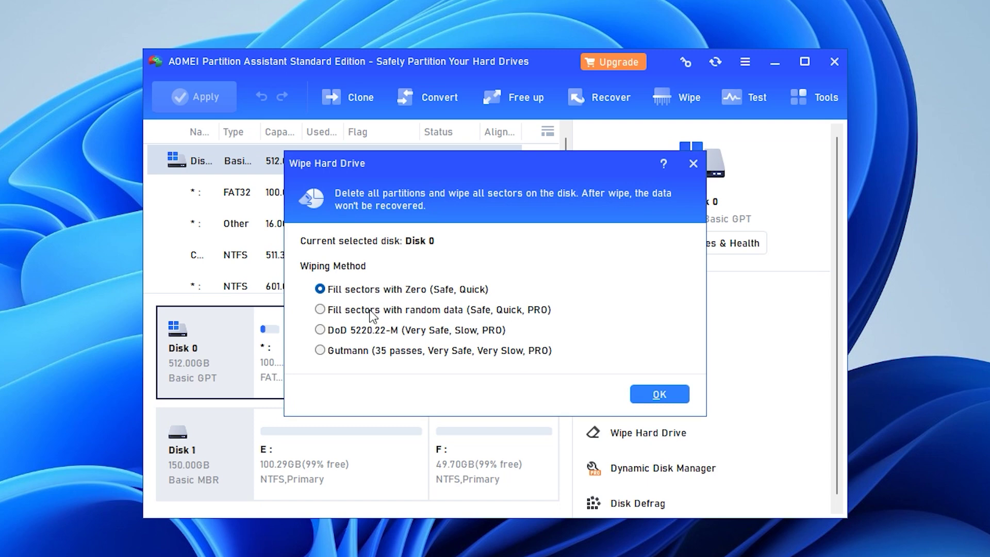
{"action": "left_click", "coordinate": [659, 397]}
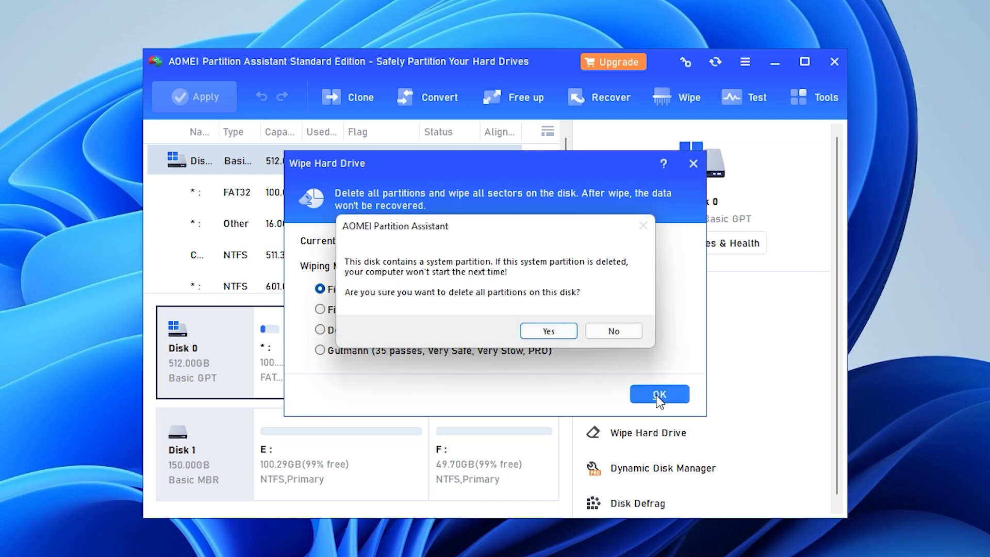
- Confirm deleting Disk 0's partitions, apply the pending wipe, and accept restarting into PreOS mode
{"action": "left_click", "coordinate": [555, 327]}
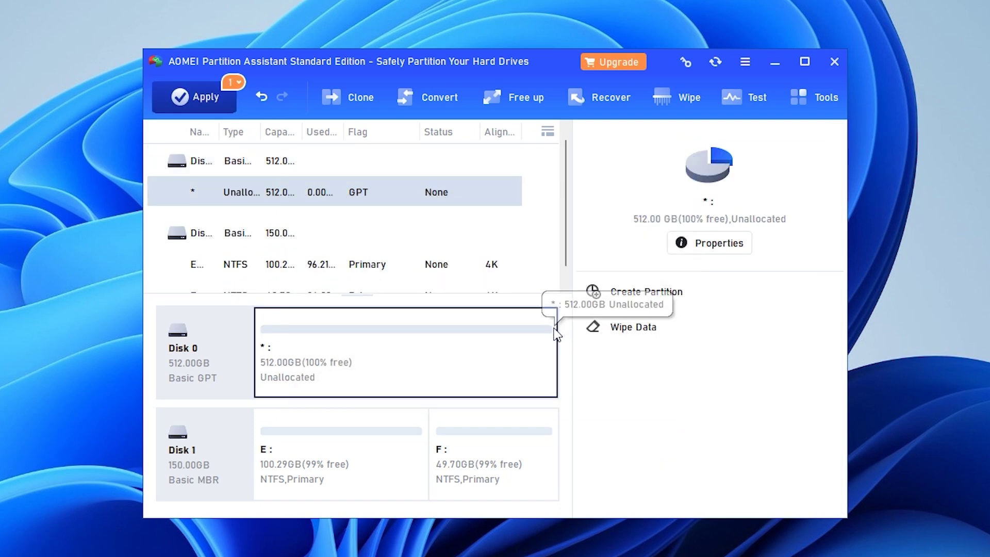
{"action": "left_click", "coordinate": [194, 105]}
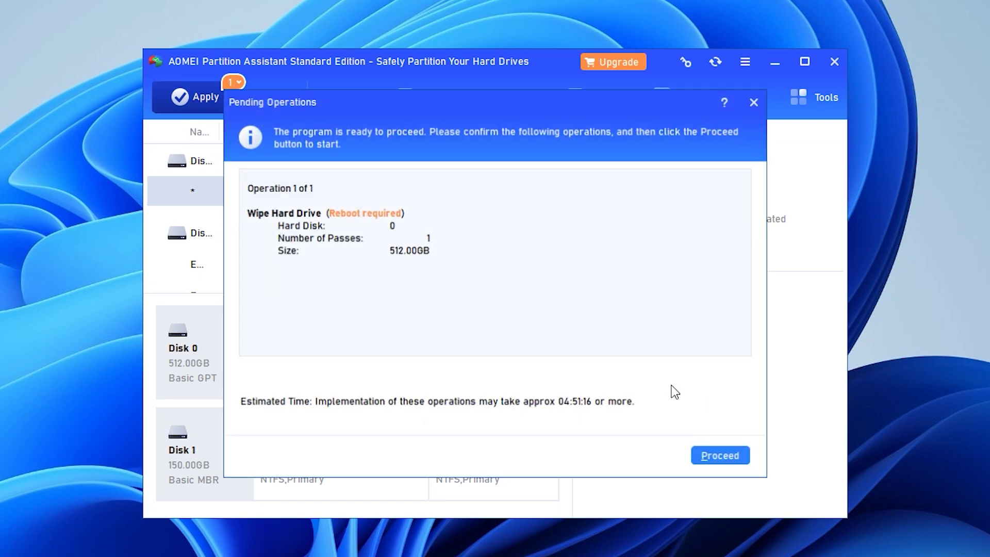
{"action": "left_click", "coordinate": [721, 457]}
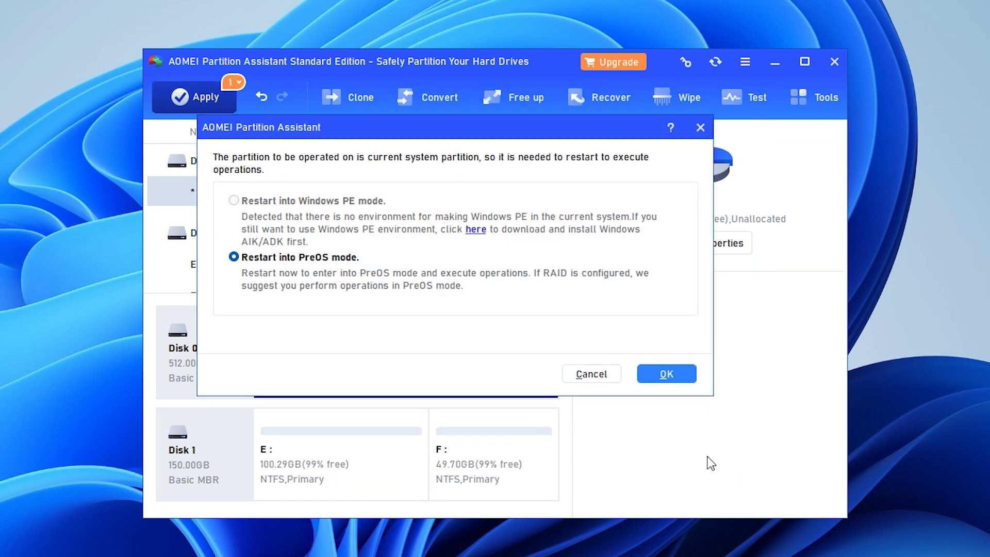
{"action": "left_click", "coordinate": [665, 372]}
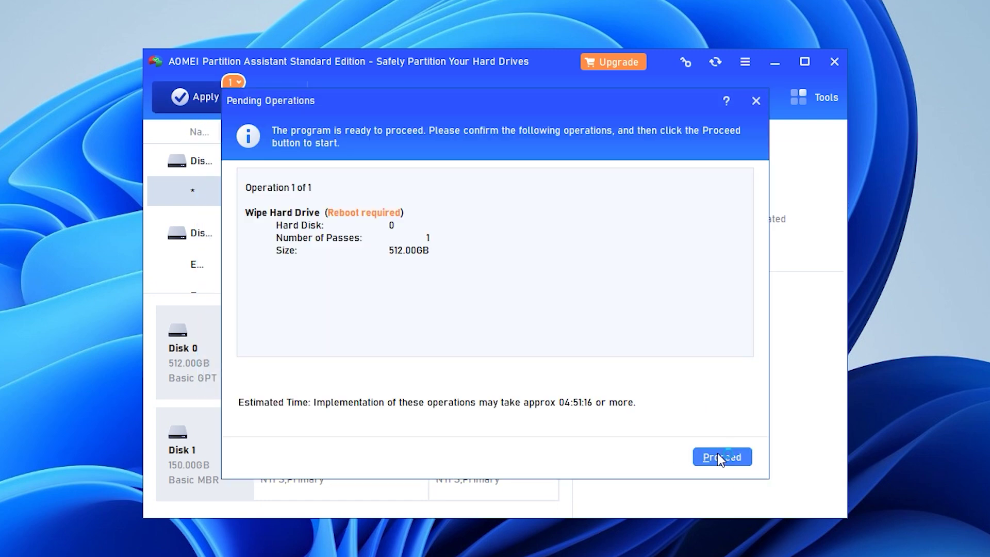